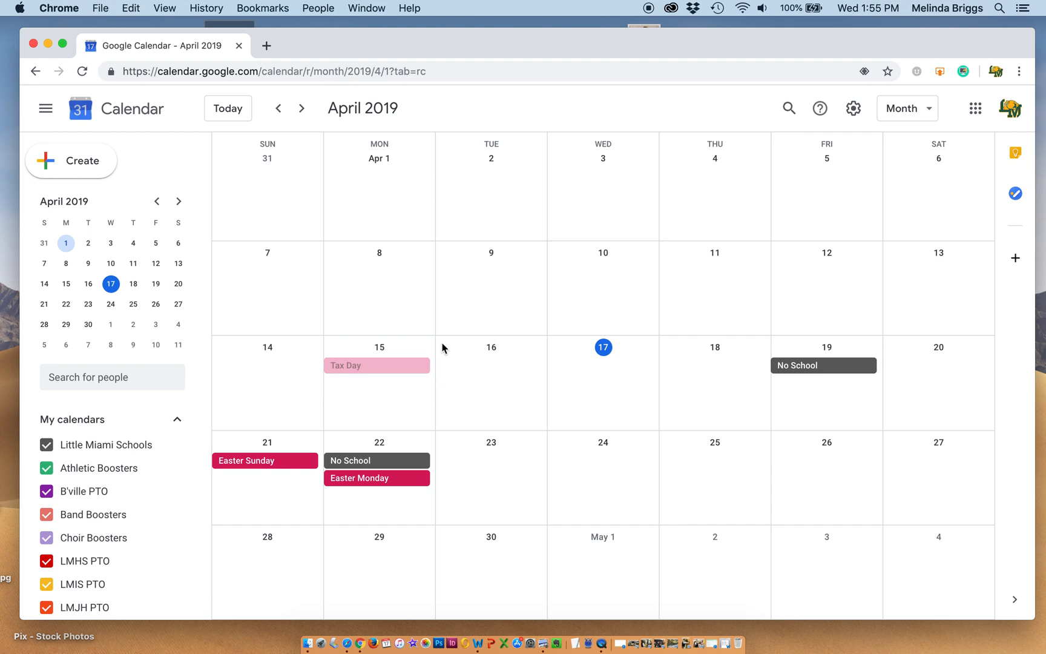
Review the calendars listed under My calendars and Other calendars.
{"action": "scroll", "coordinate": [149, 470], "scroll_direction": "down", "scroll_amount": 1}
{"action": "scroll", "coordinate": [149, 472], "scroll_direction": "down", "scroll_amount": 4}
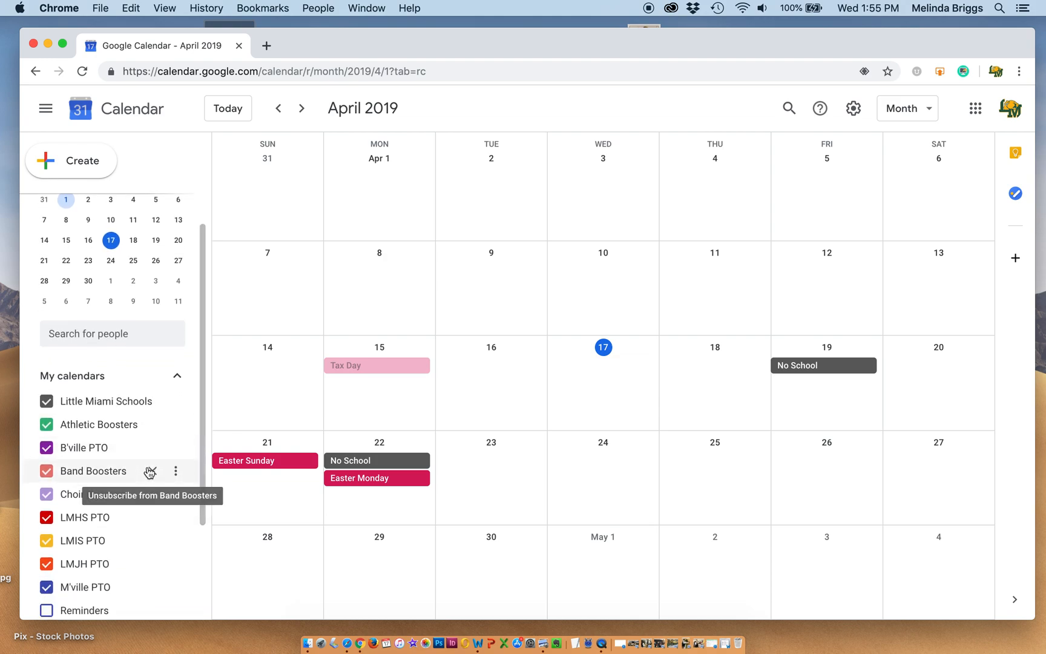
{"action": "scroll", "coordinate": [149, 472], "scroll_direction": "down", "scroll_amount": 4}
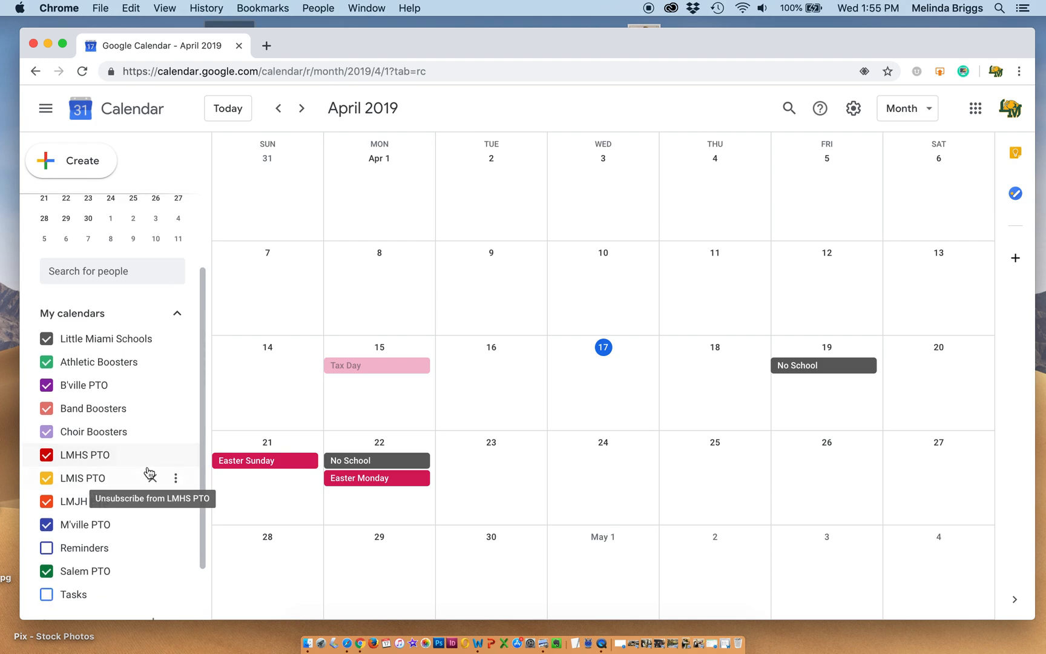
{"action": "scroll", "coordinate": [148, 471], "scroll_direction": "down", "scroll_amount": 4}
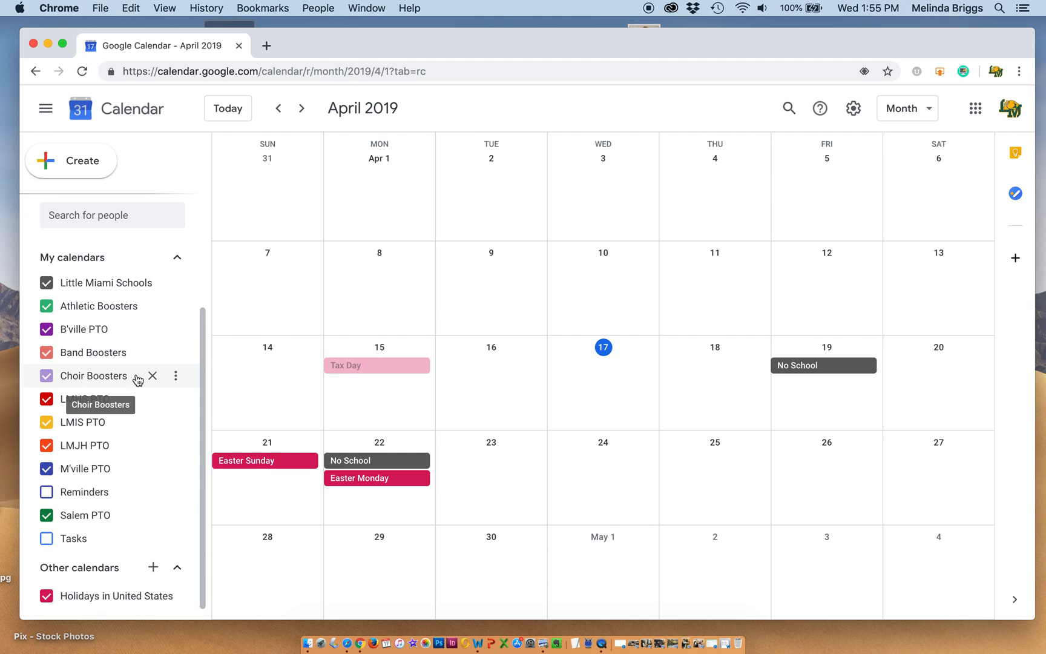
Browse the month view forward from April to December 2019, looking over the scheduled events.
{"action": "left_click", "coordinate": [302, 109]}
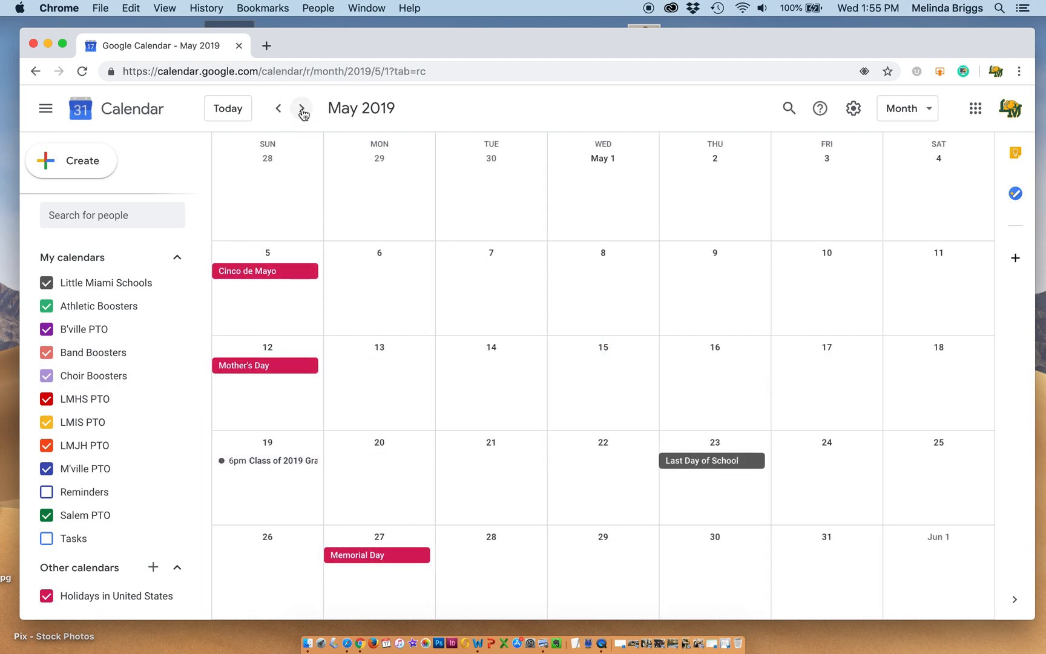
{"action": "left_click", "coordinate": [302, 109]}
{"action": "left_click", "coordinate": [301, 109]}
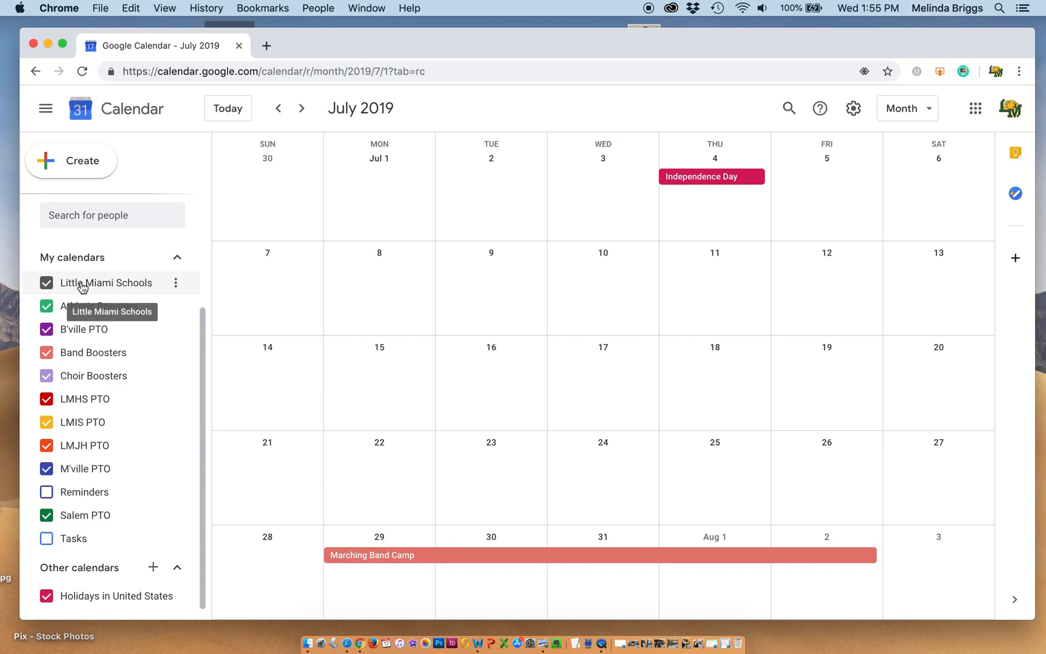
{"action": "left_click", "coordinate": [303, 112]}
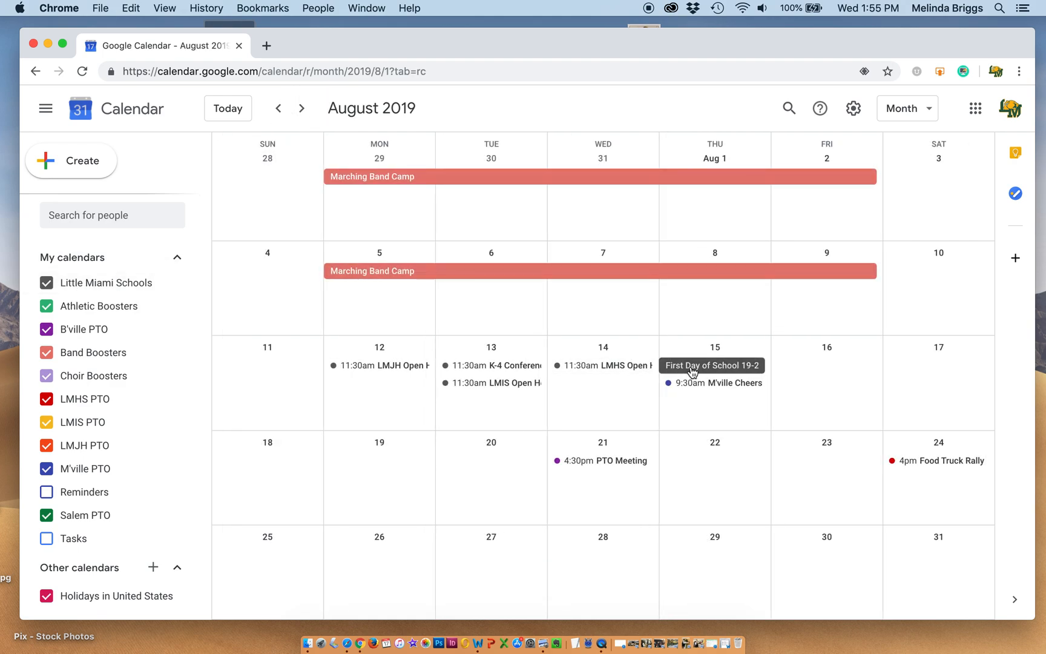
{"action": "left_click", "coordinate": [303, 114]}
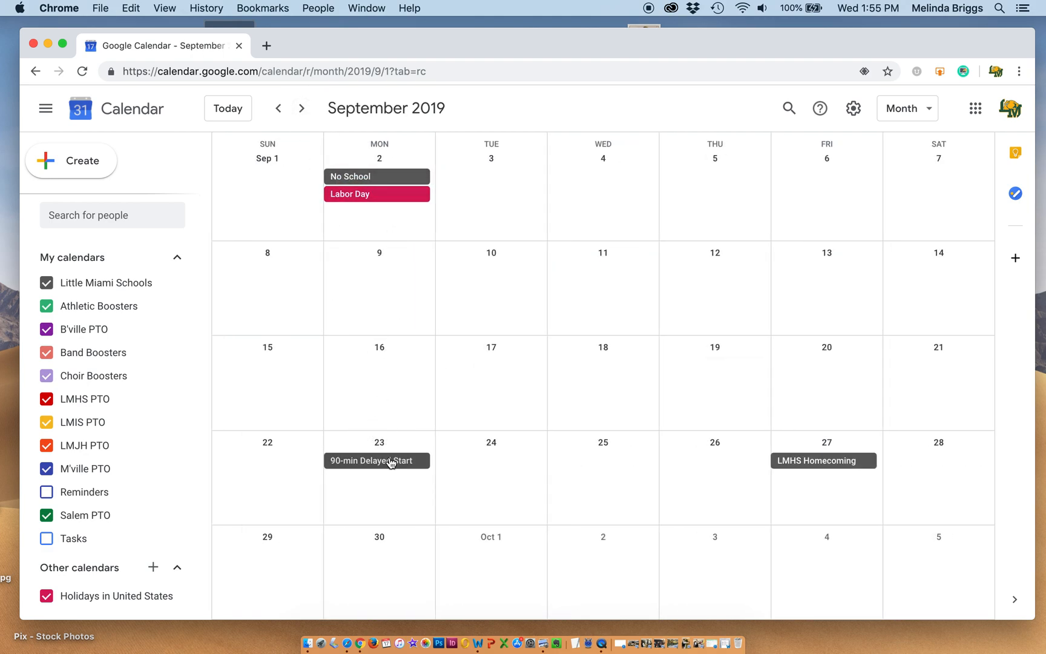
{"action": "left_click", "coordinate": [301, 109]}
{"action": "left_click", "coordinate": [302, 109]}
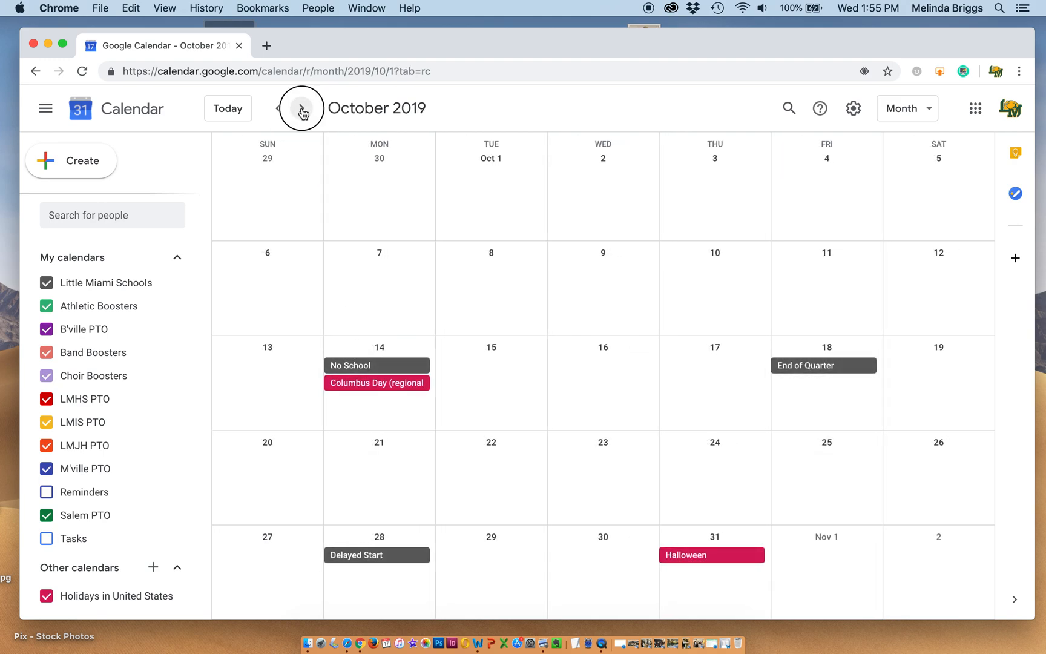
{"action": "left_click", "coordinate": [302, 110]}
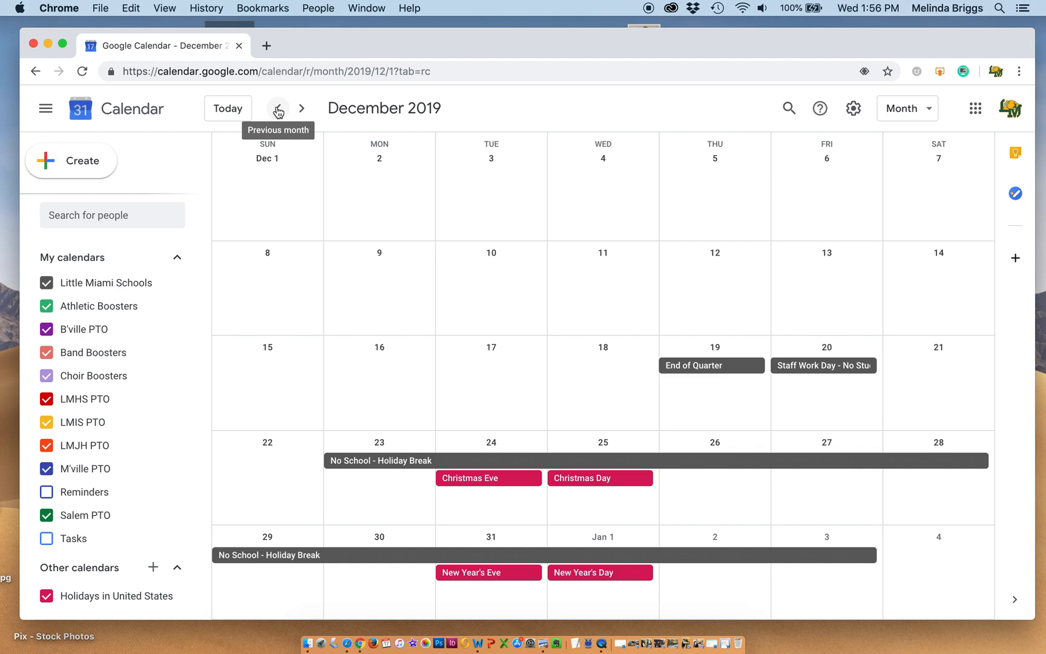
Go back in the month view from December to August 2019.
{"action": "left_click", "coordinate": [278, 110]}
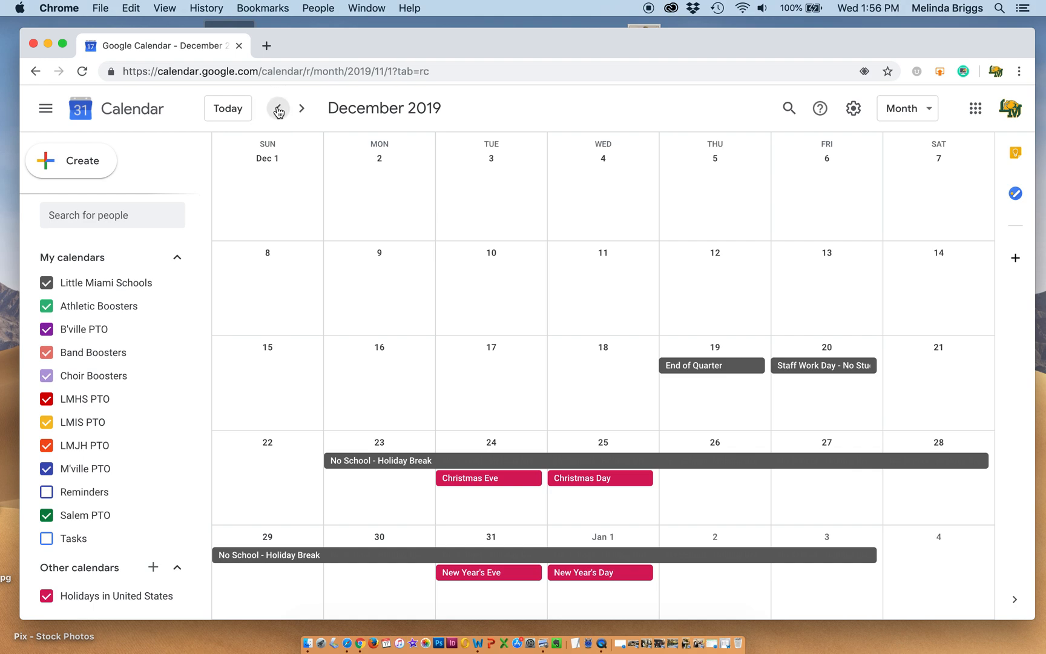
{"action": "left_click", "coordinate": [278, 110]}
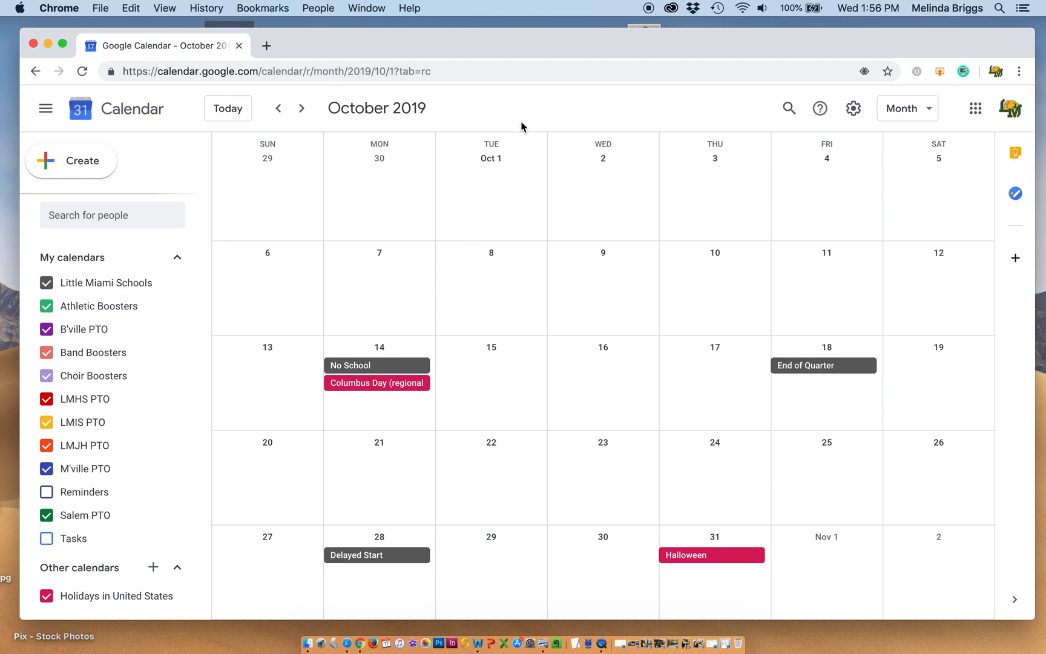
{"action": "left_click_drag", "start_coordinate": [539, 47], "coordinate": [540, 43]}
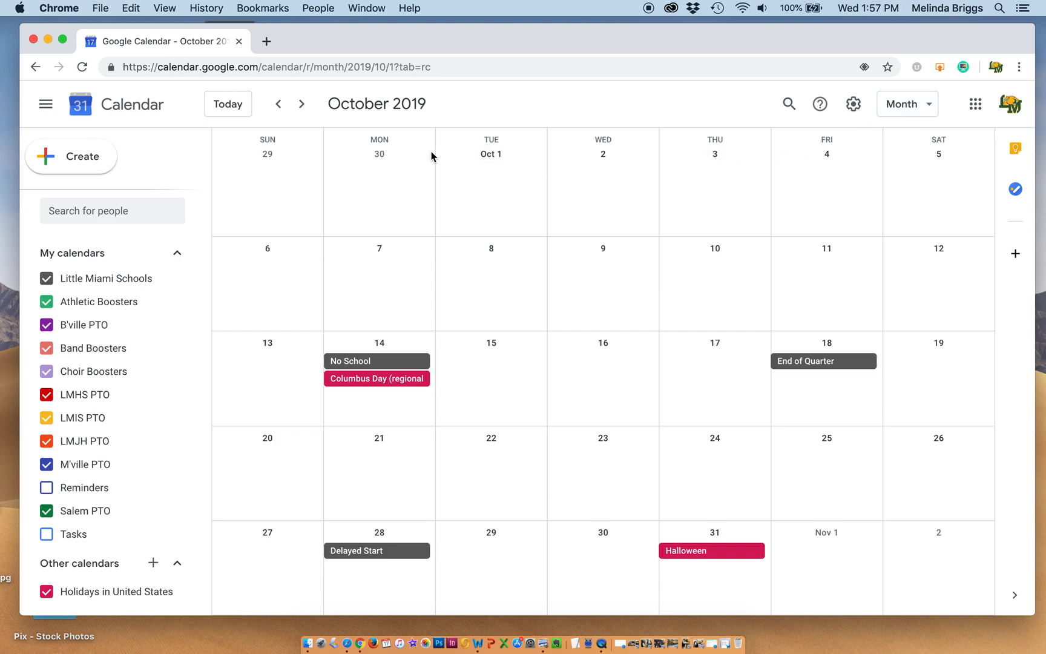
{"action": "left_click", "coordinate": [279, 104]}
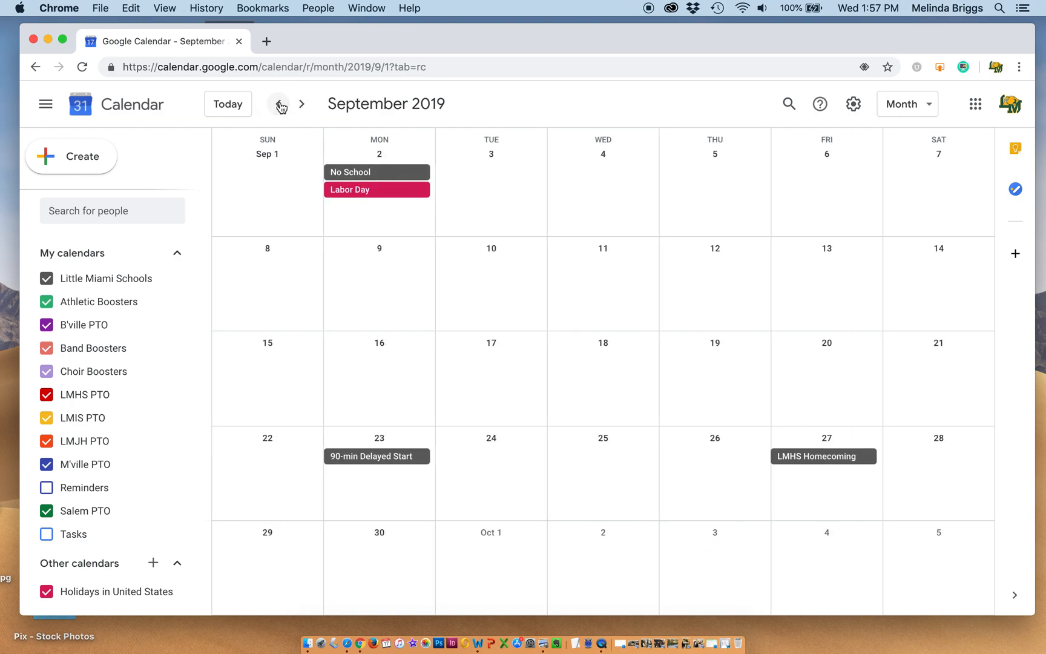
{"action": "left_click", "coordinate": [280, 105]}
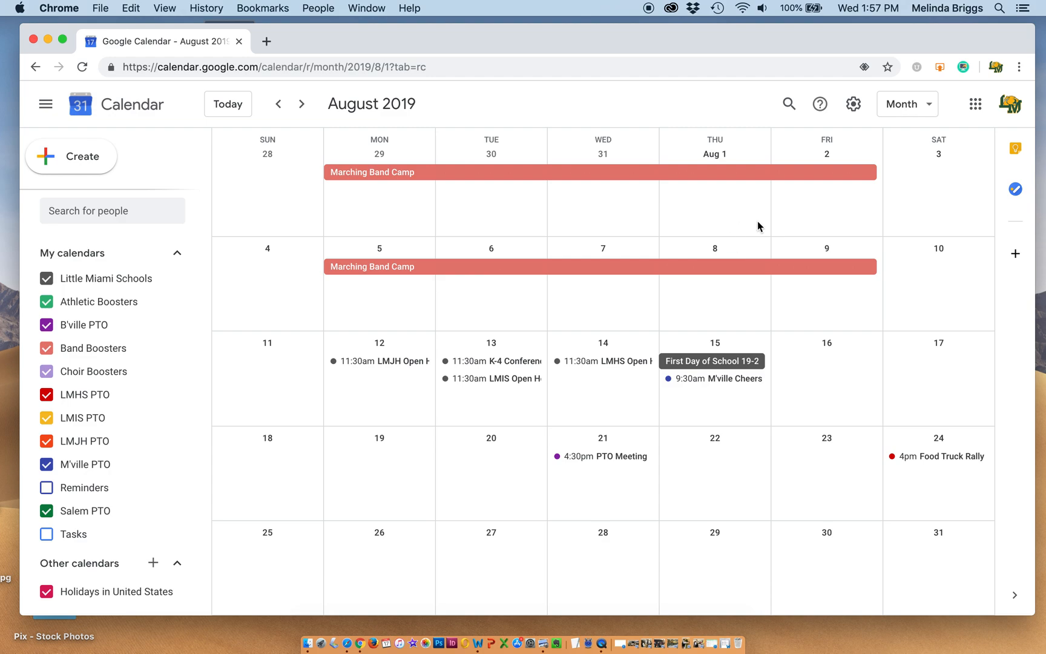
Switch the calendar to week view and go to the week of August 11–17, 2019.
{"action": "left_click", "coordinate": [921, 110]}
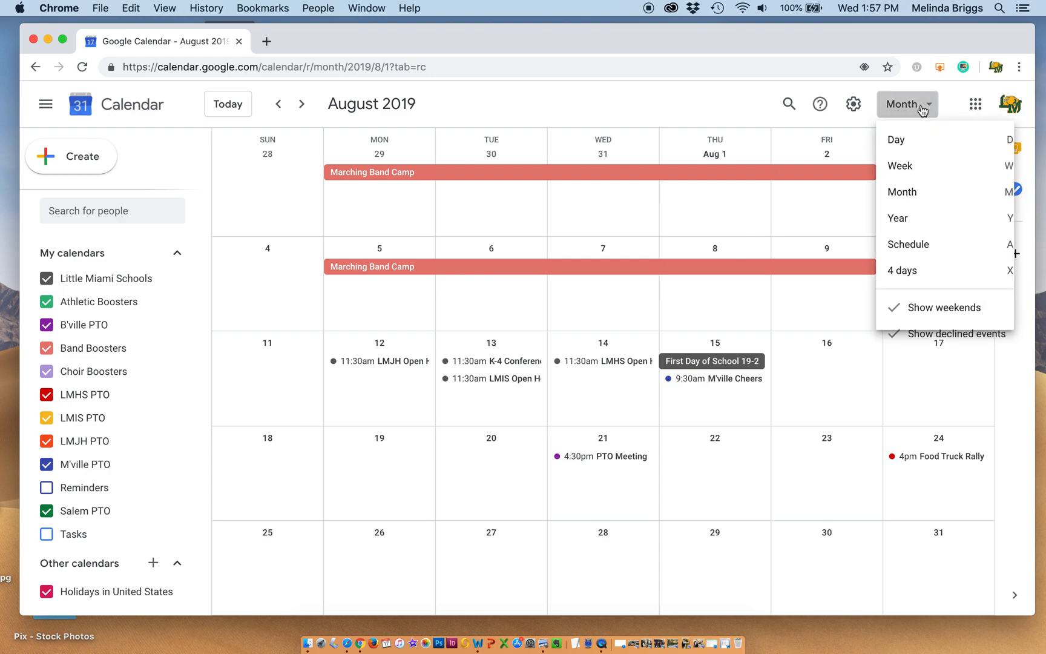
{"action": "left_click", "coordinate": [919, 173]}
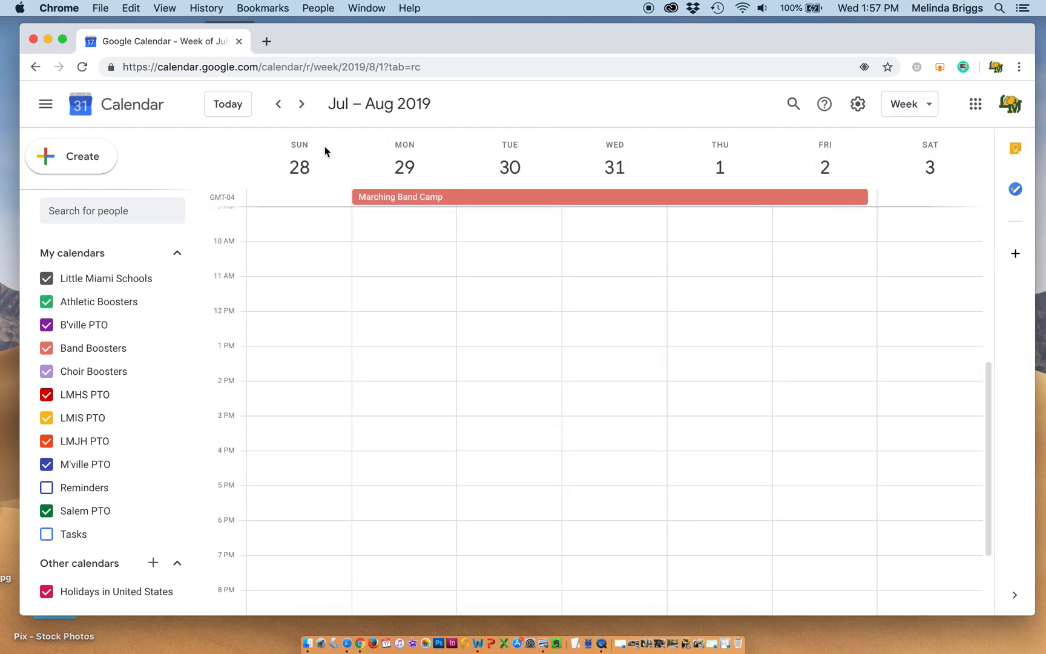
{"action": "left_click", "coordinate": [301, 106]}
{"action": "left_click", "coordinate": [302, 106]}
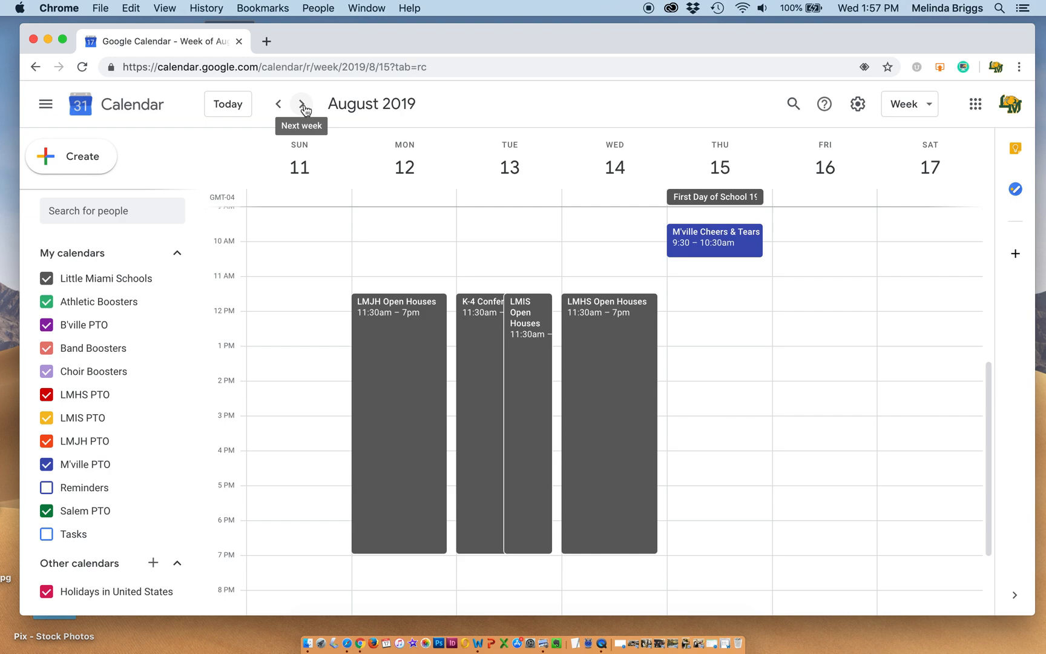
Show August 15, 2019 in day view and return to the month view of August.
{"action": "left_click", "coordinate": [908, 110]}
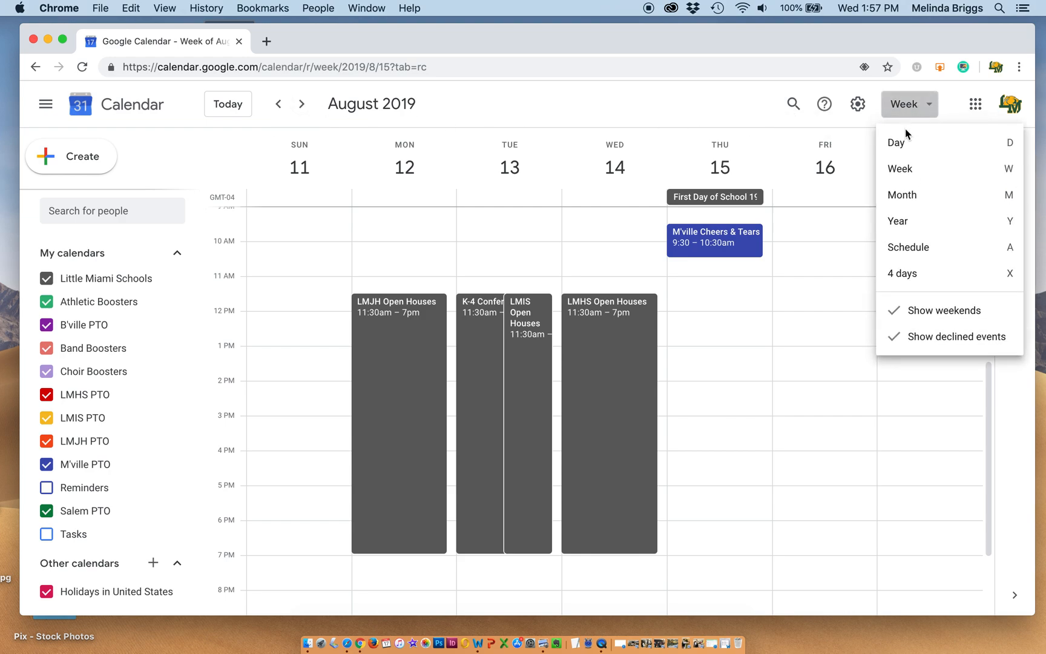
{"action": "left_click", "coordinate": [907, 145]}
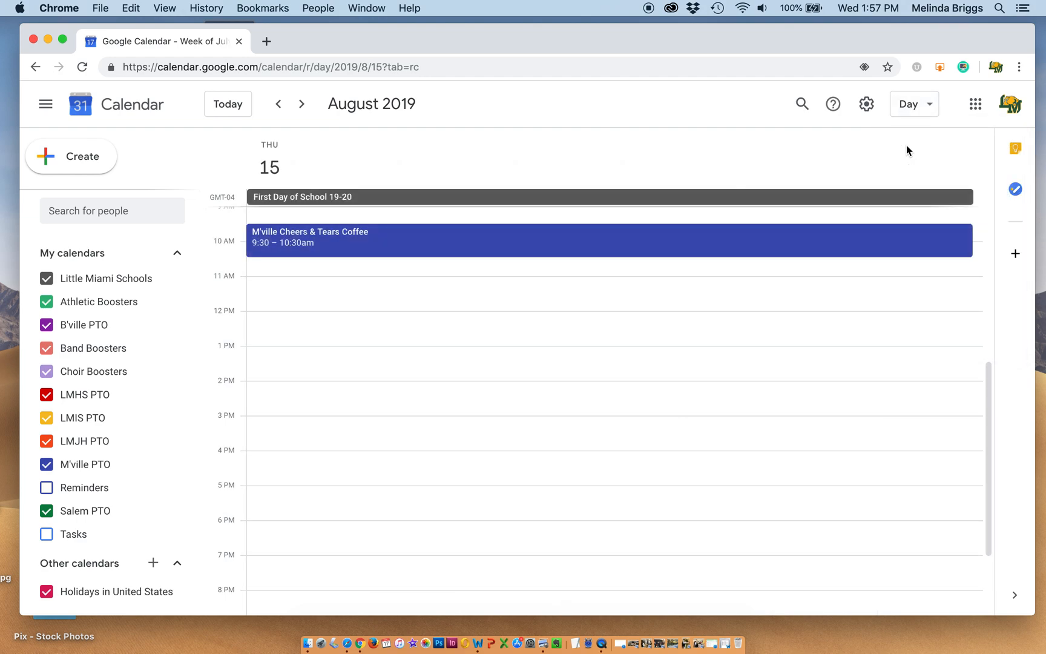
{"action": "left_click", "coordinate": [912, 108]}
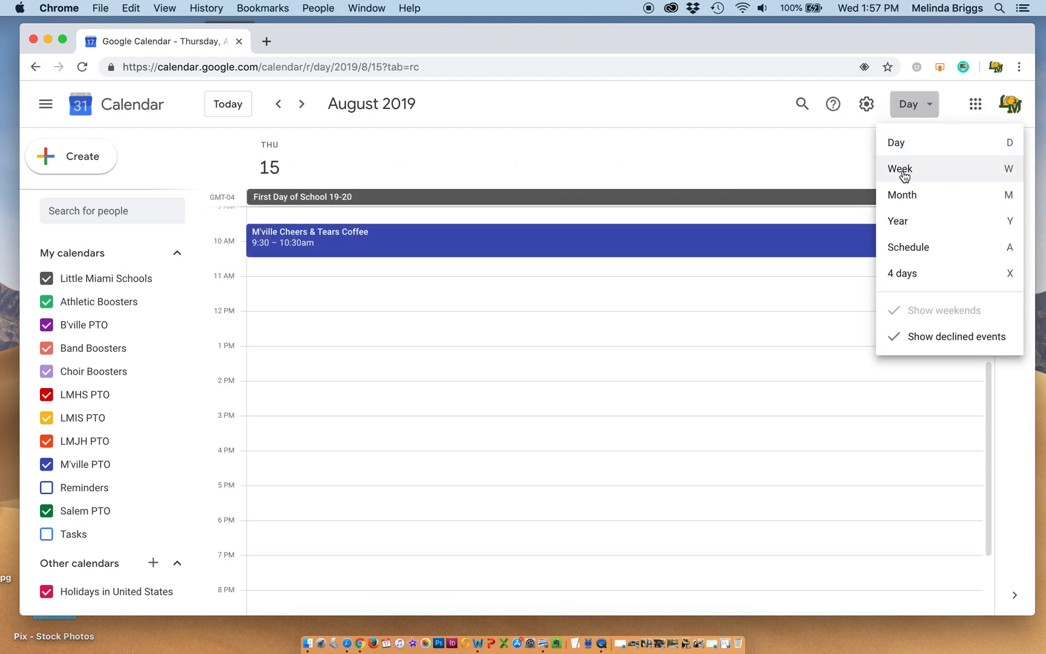
{"action": "left_click", "coordinate": [905, 196]}
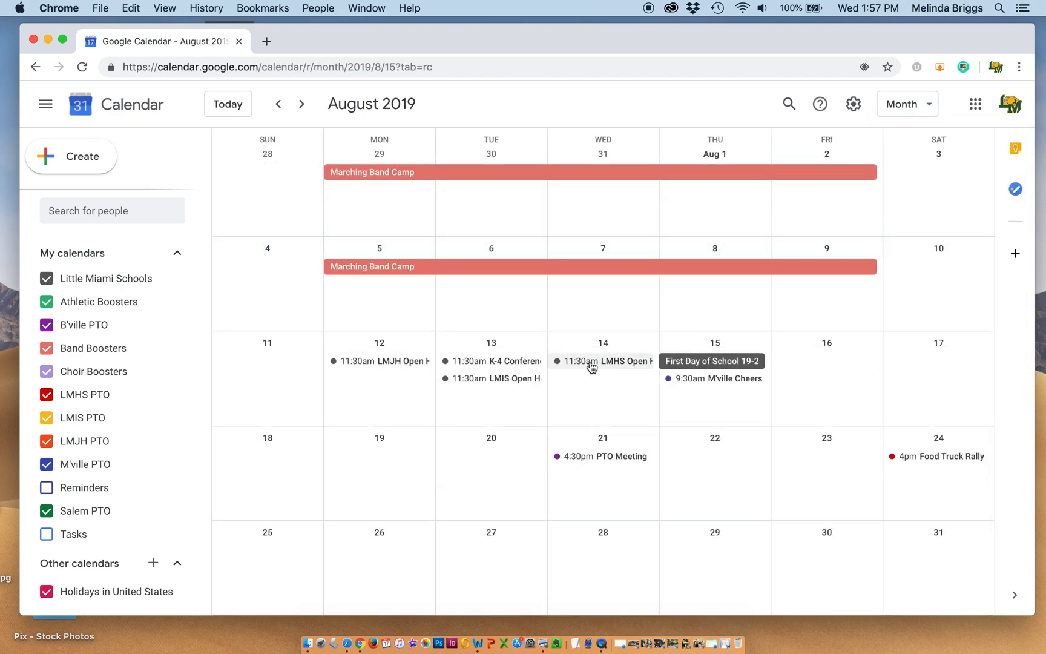
Create an event on August 19, 2019 titled "Pto fundraiser" and turn off its all-day setting.
{"action": "double_click", "coordinate": [392, 469]}
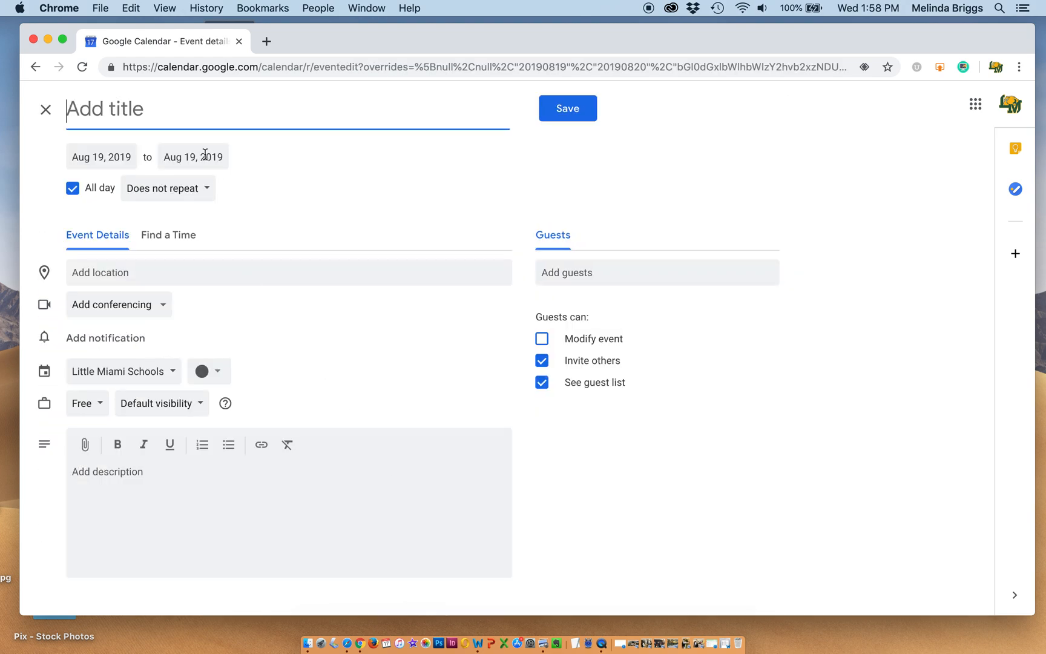
{"action": "type", "text": "Pto fundraiser"}
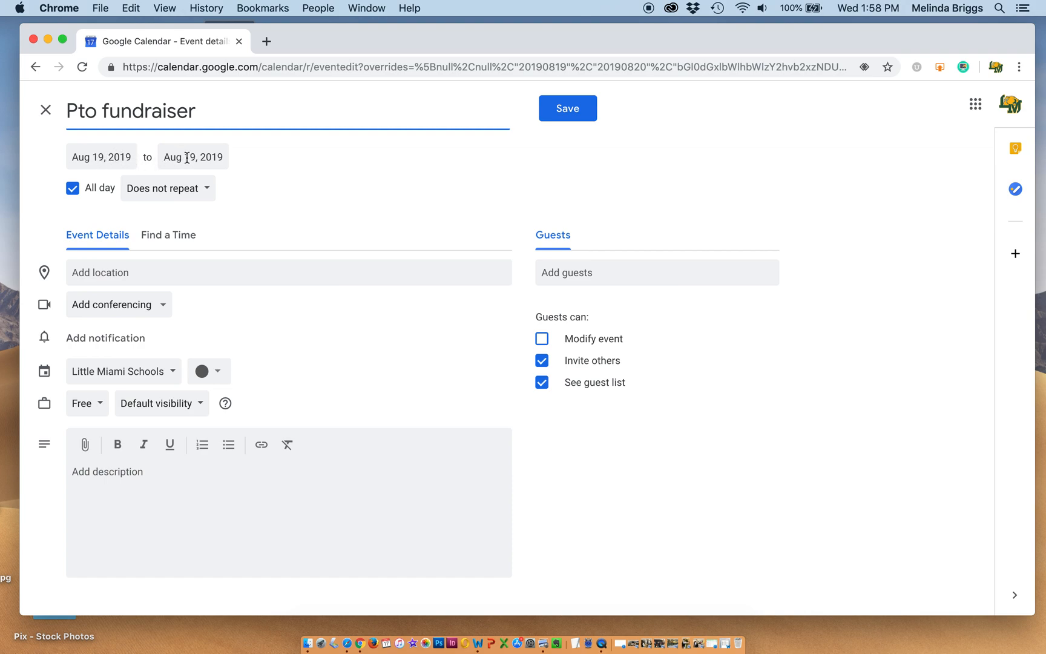
{"action": "left_click", "coordinate": [72, 189]}
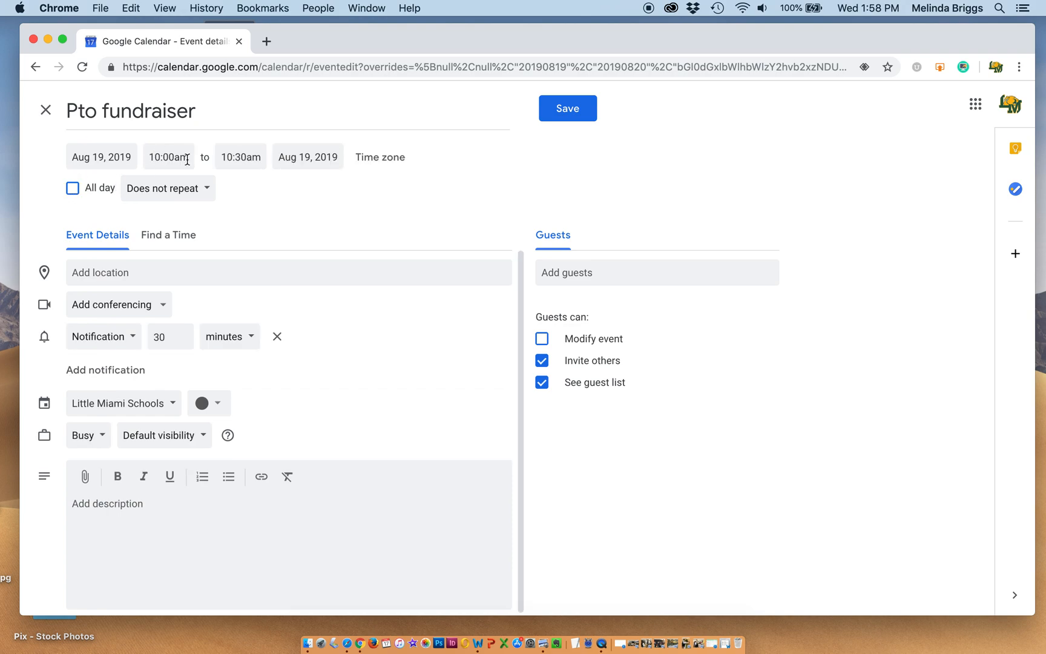
Set the fundraiser's time from 4:00pm to 6:00pm, ending on the same day.
{"action": "left_click", "coordinate": [151, 156]}
{"action": "type", "text": "4p"}
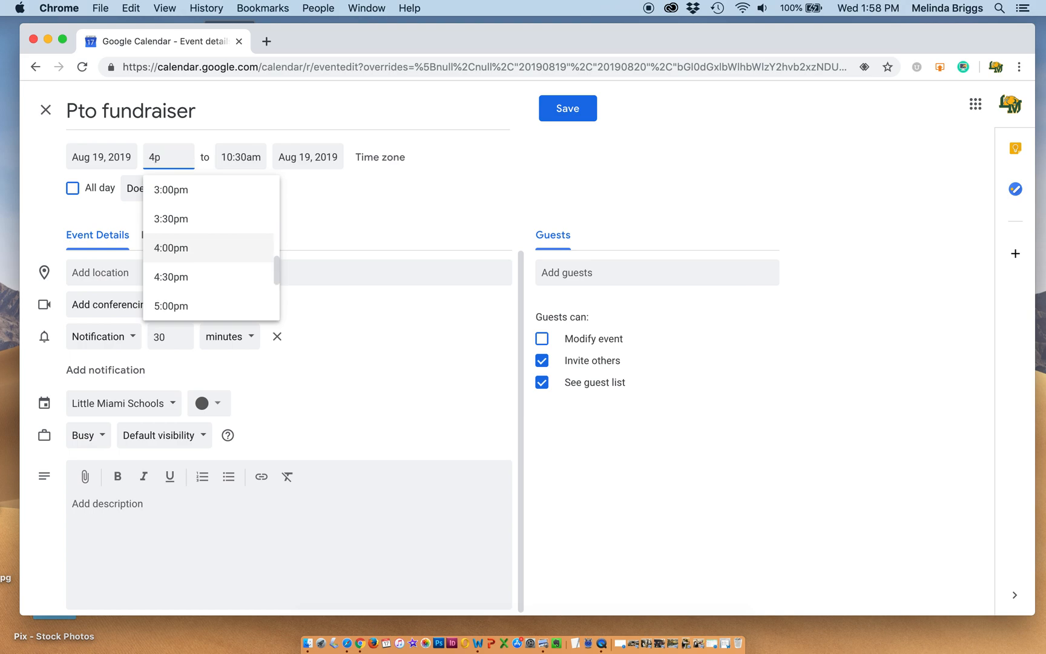
{"action": "key", "text": "Tab"}
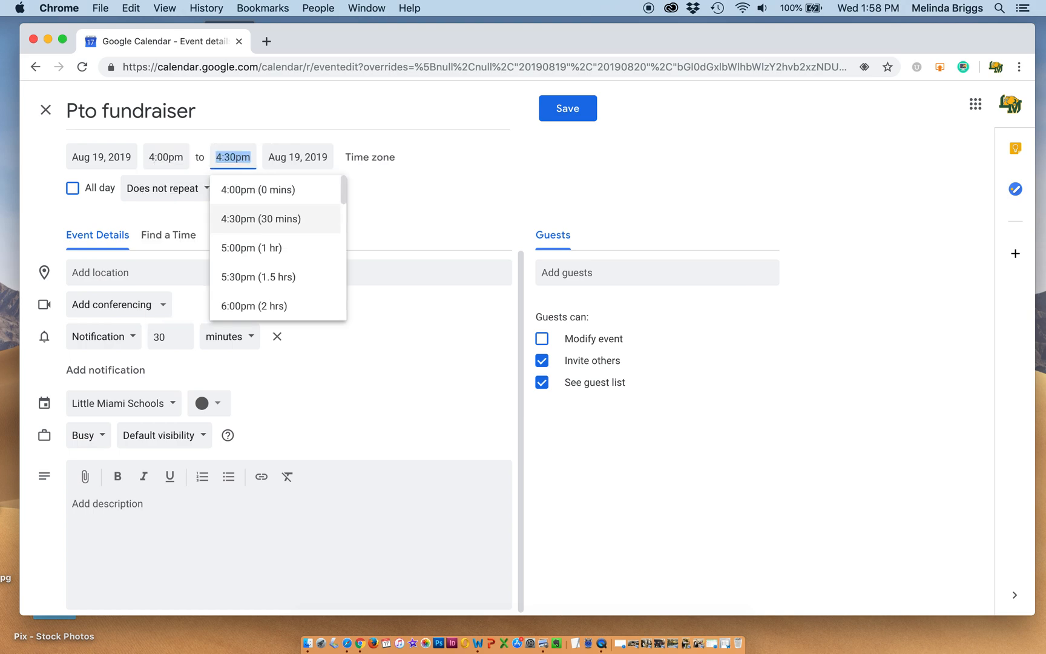
{"action": "type", "text": "6p"}
{"action": "key", "text": "Tab"}
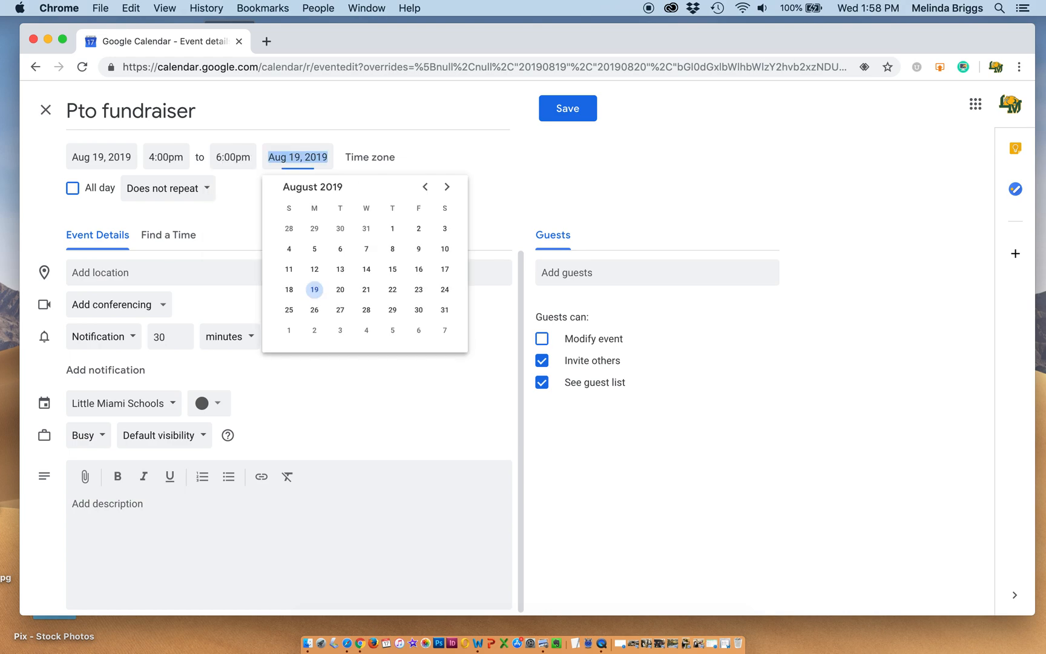
{"action": "key", "text": "Tab"}
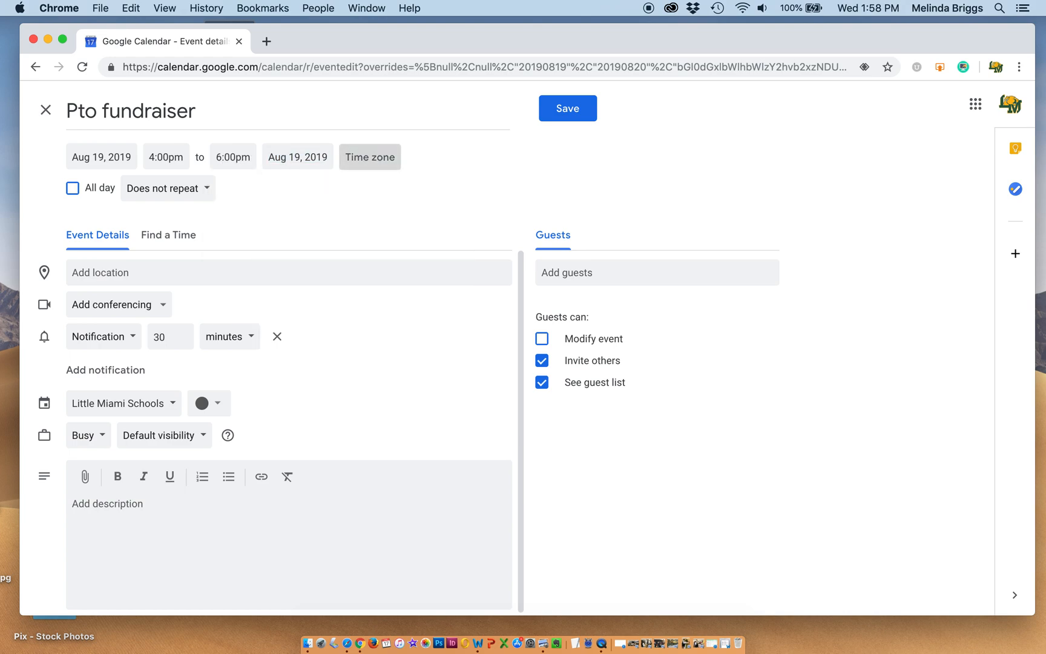
{"action": "key", "text": "Tab"}
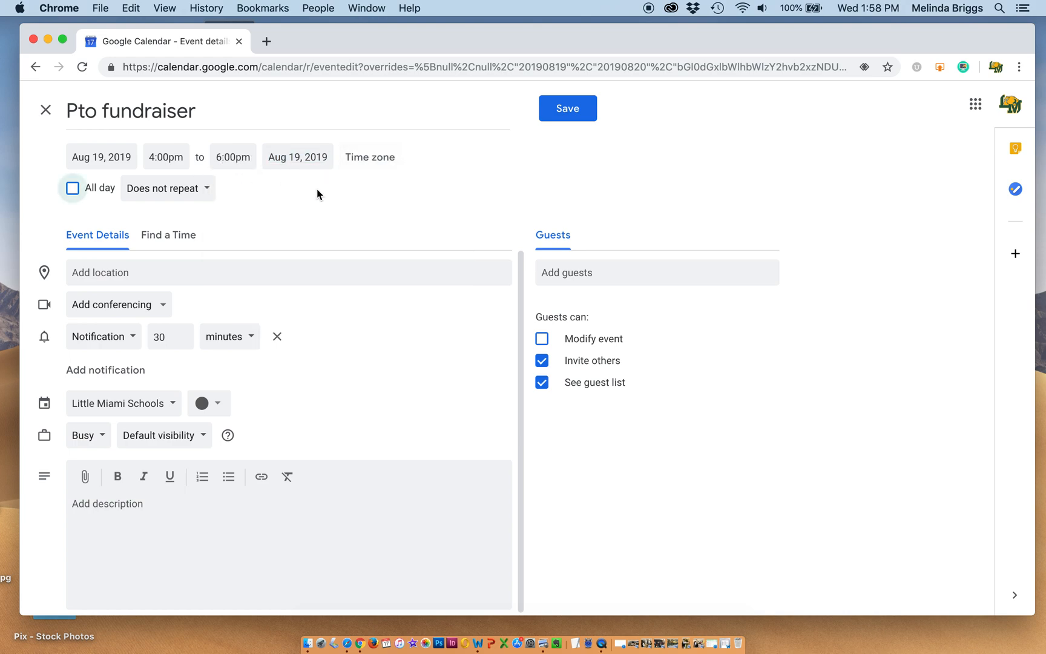
Set the event location to the suggested place Hamilton-Maineville Primary.
{"action": "left_click", "coordinate": [139, 272]}
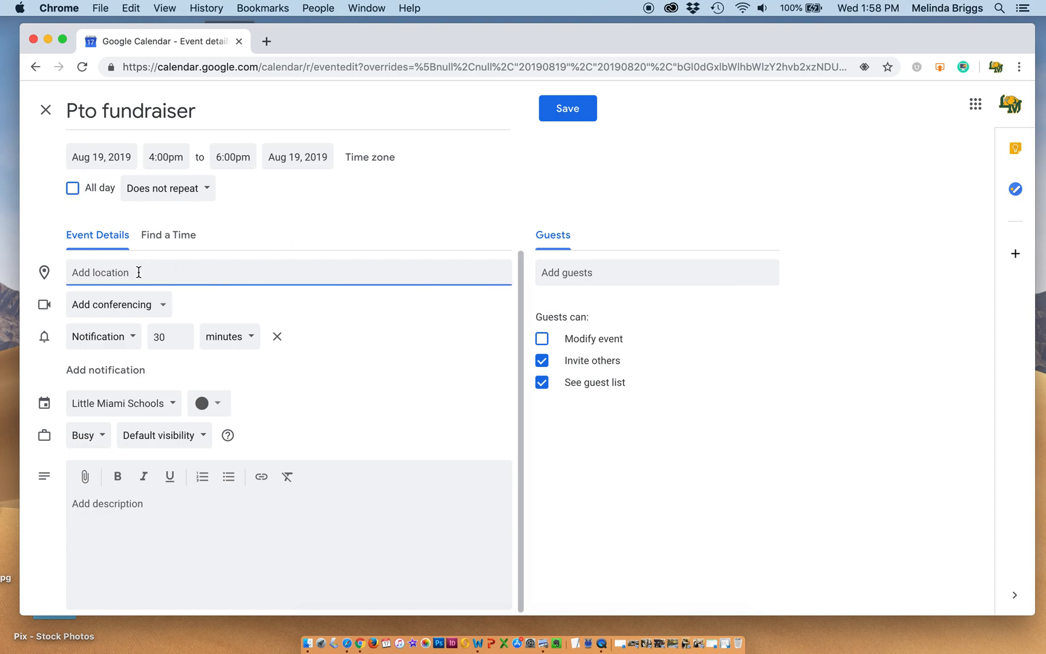
{"action": "type", "text": "Mainevi"}
{"action": "type", "text": "l"}
{"action": "key", "text": "BackSpace"}
{"action": "key", "text": "BackSpace"}
{"action": "key", "text": "BackSpace"}
{"action": "key", "text": "BackSpace"}
{"action": "key", "text": "BackSpace"}
{"action": "key", "text": "BackSpace"}
{"action": "key", "text": "BackSpace"}
{"action": "key", "text": "BackSpace"}
{"action": "type", "text": "L"}
{"action": "key", "text": "BackSpace"}
{"action": "type", "text": "Hamilton-"}
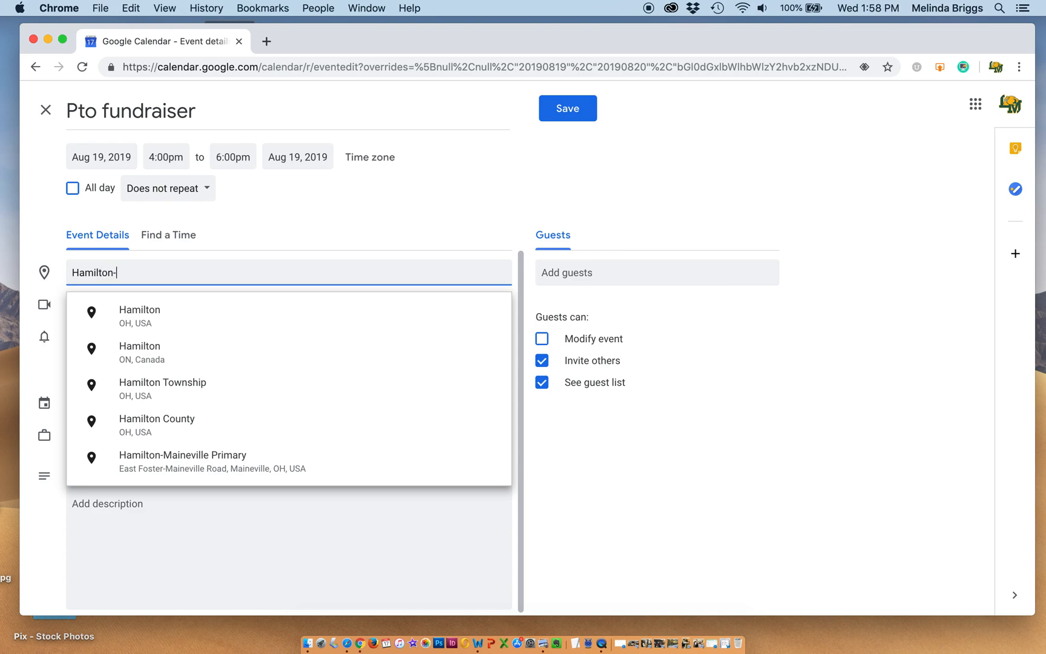
{"action": "type", "text": "Maineville"}
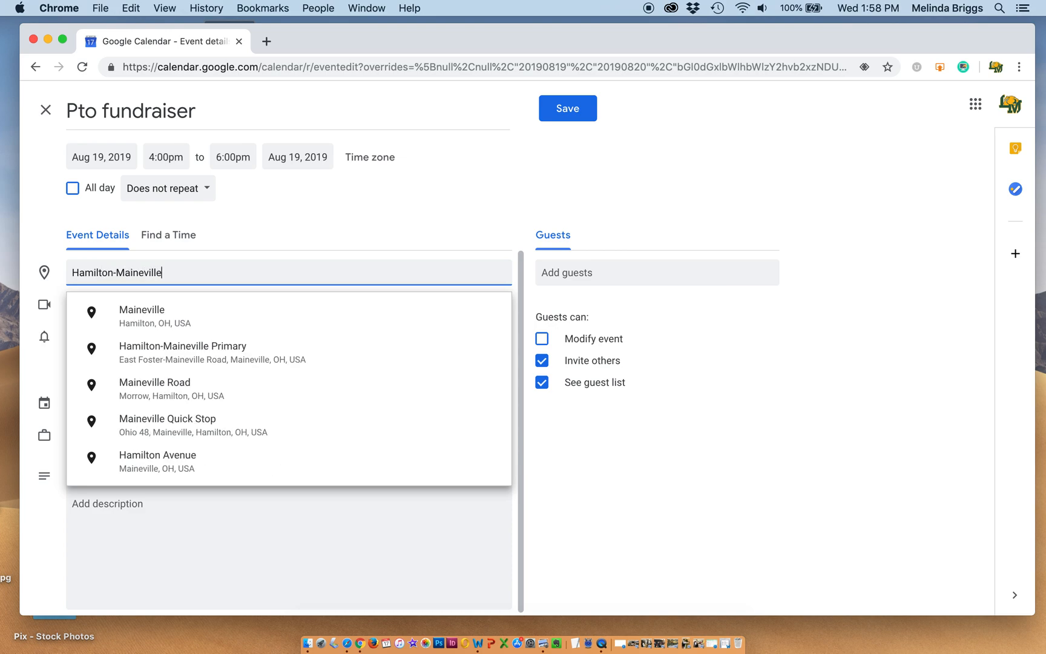
{"action": "left_click", "coordinate": [170, 351]}
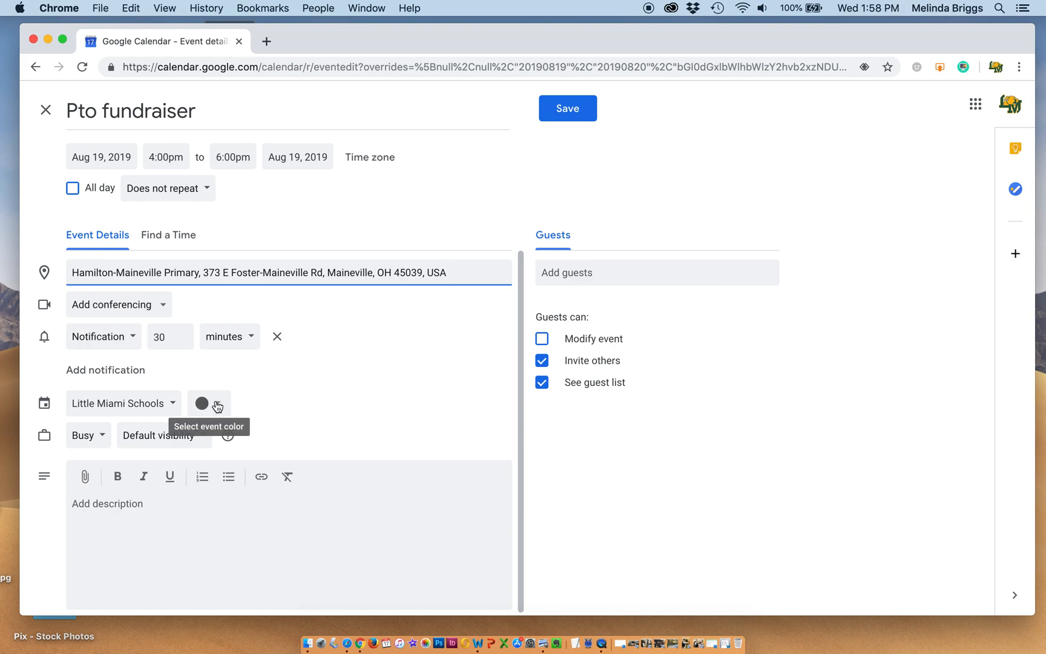
Assign the fundraiser to the M'ville PTO calendar and save the event.
{"action": "left_click", "coordinate": [134, 406]}
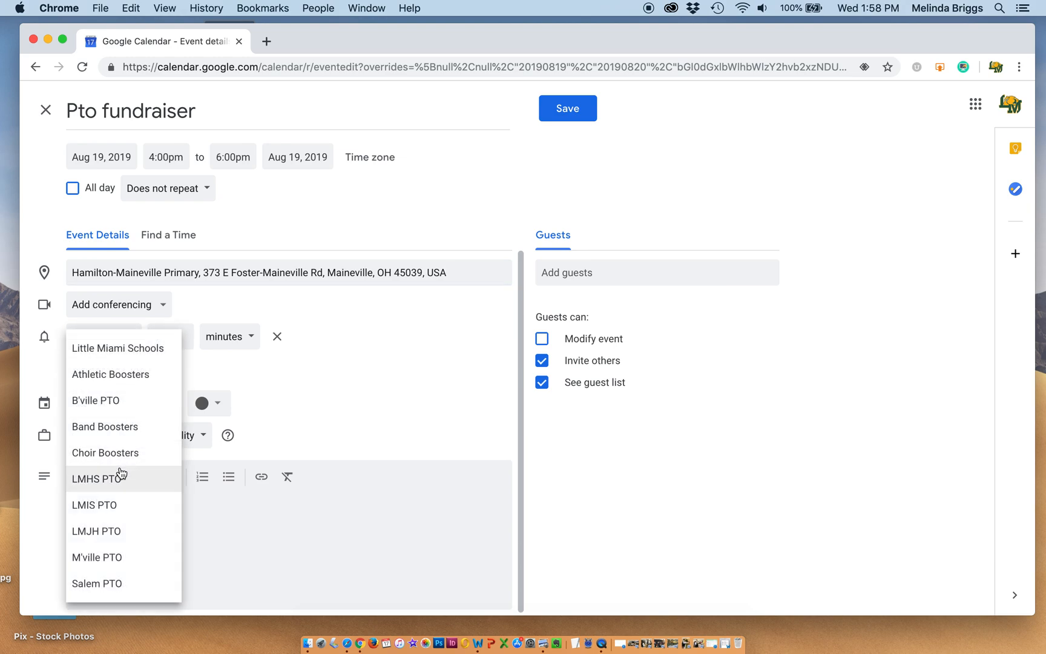
{"action": "left_click", "coordinate": [103, 557]}
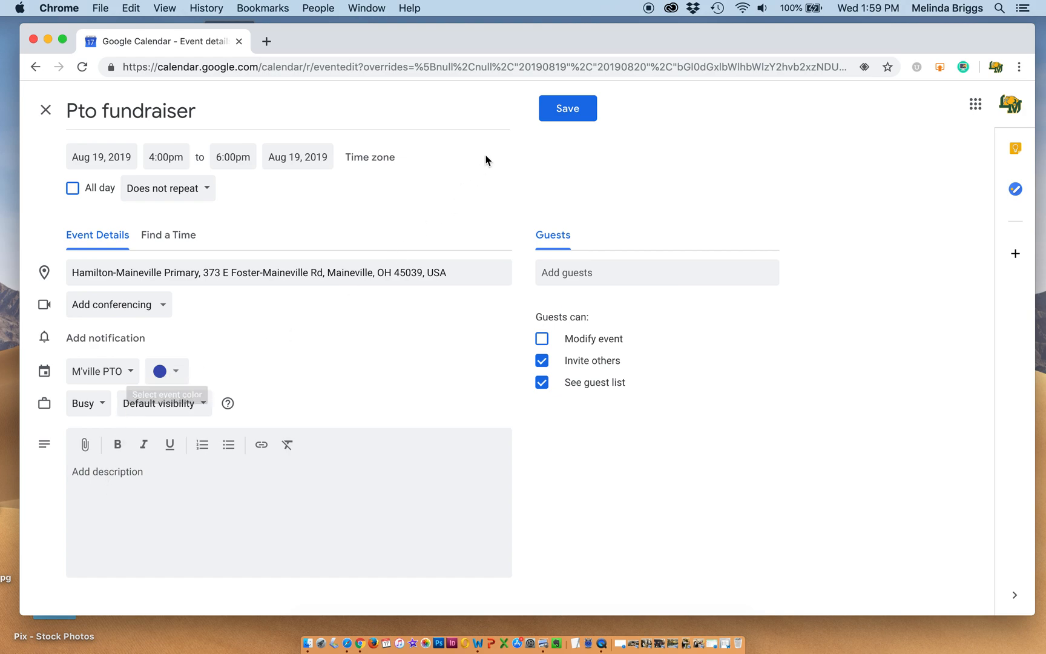
{"action": "left_click", "coordinate": [553, 114]}
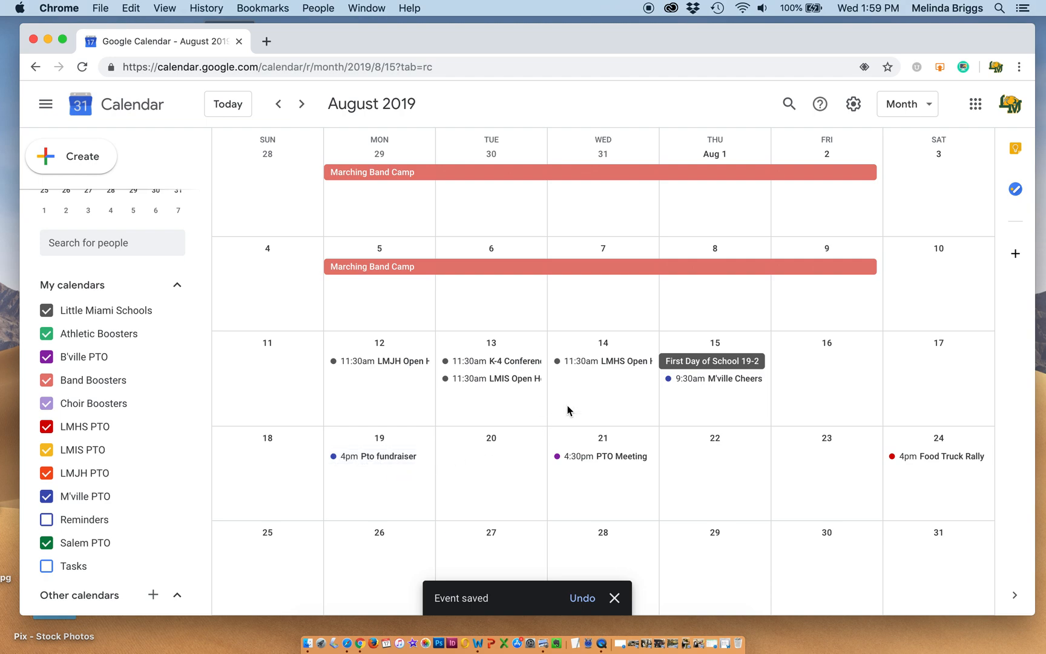
{"action": "left_click", "coordinate": [406, 494]}
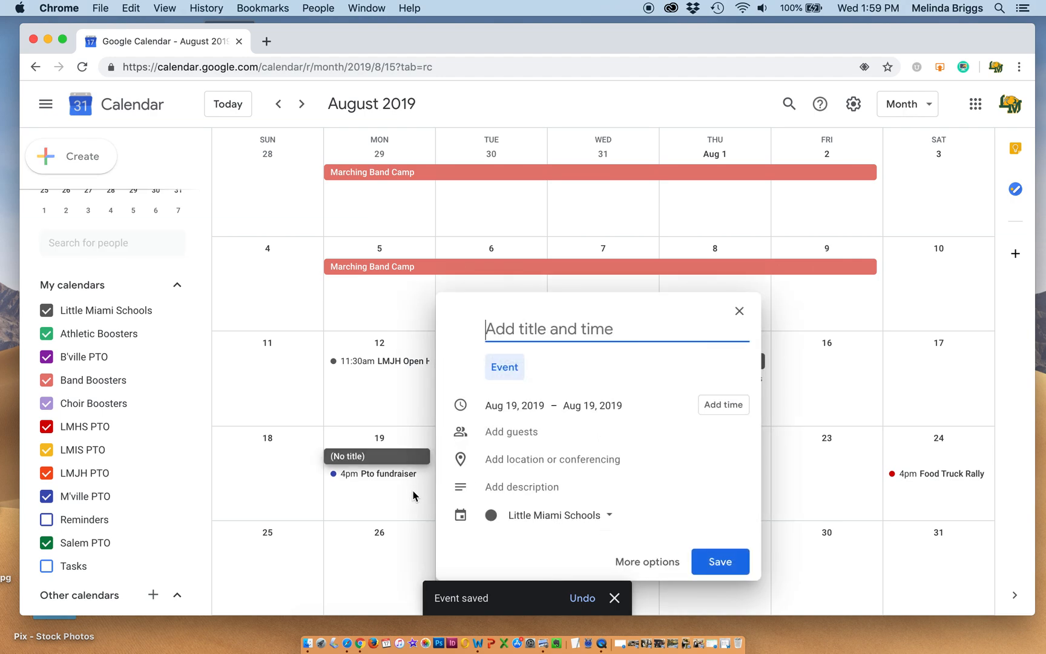
{"action": "left_click", "coordinate": [741, 311]}
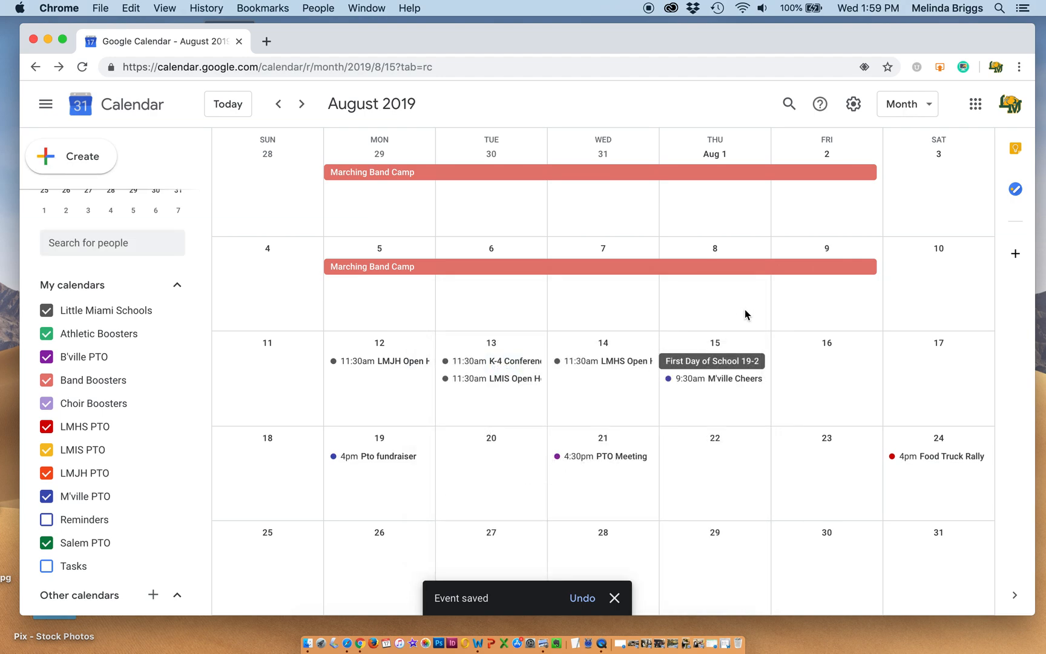
View the saved fundraiser in week view for the week of August 18–24, 2019.
{"action": "left_click", "coordinate": [926, 111]}
{"action": "left_click", "coordinate": [899, 170]}
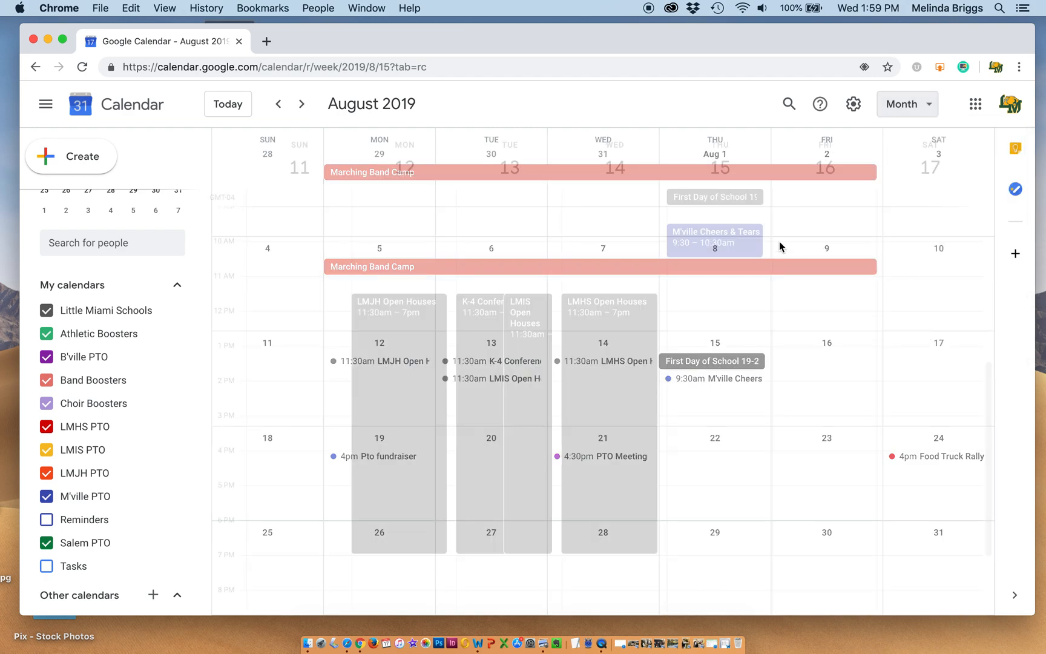
{"action": "left_click", "coordinate": [302, 104]}
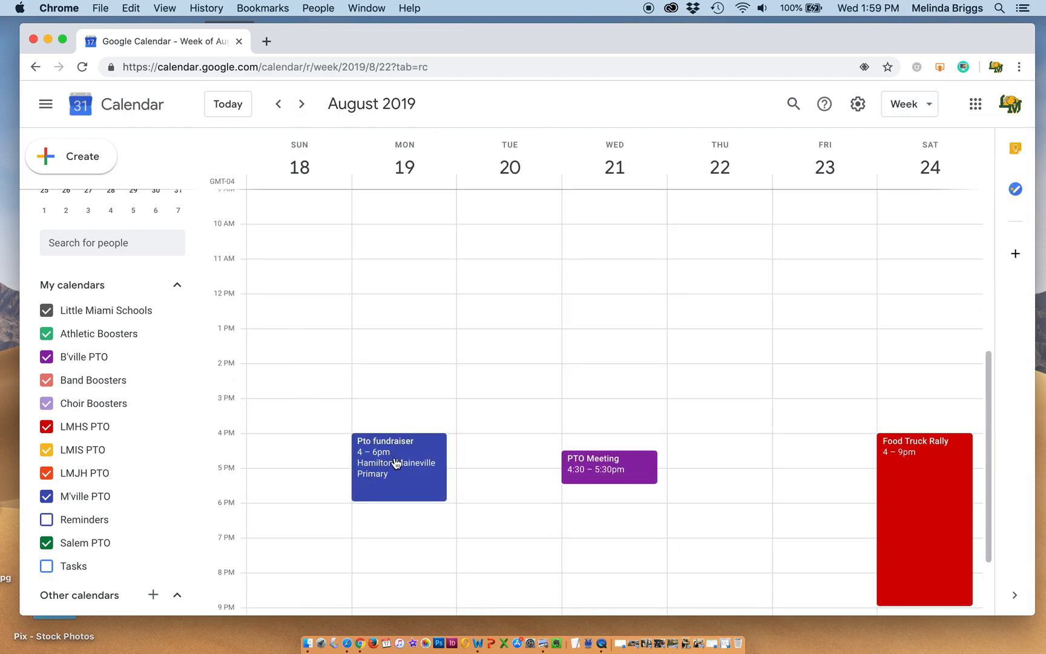